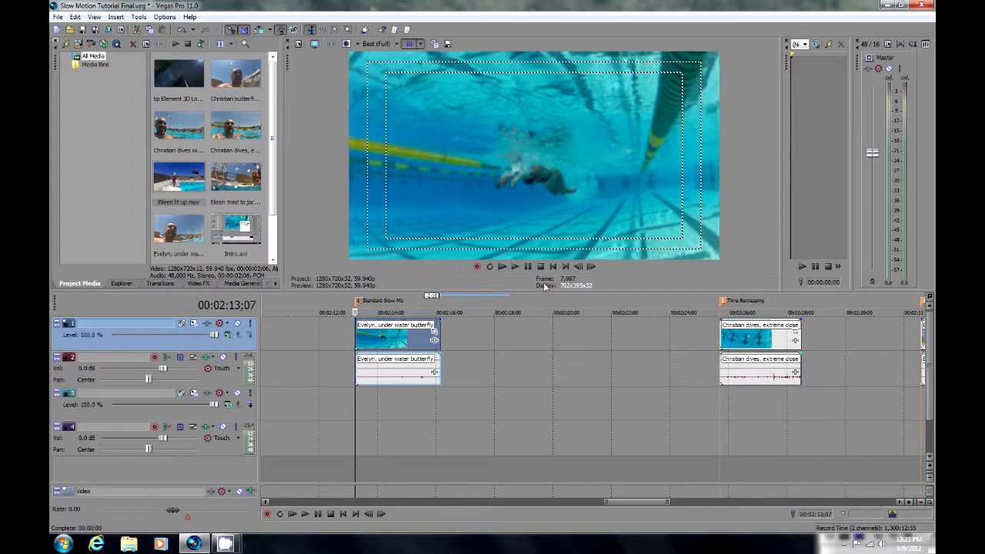
Advance frame by frame through the start of the underwater butterfly clip at the Standard Slow-Mo marker.
scroll(402, 395, "up", 3)
scroll(431, 397, "up", 3)
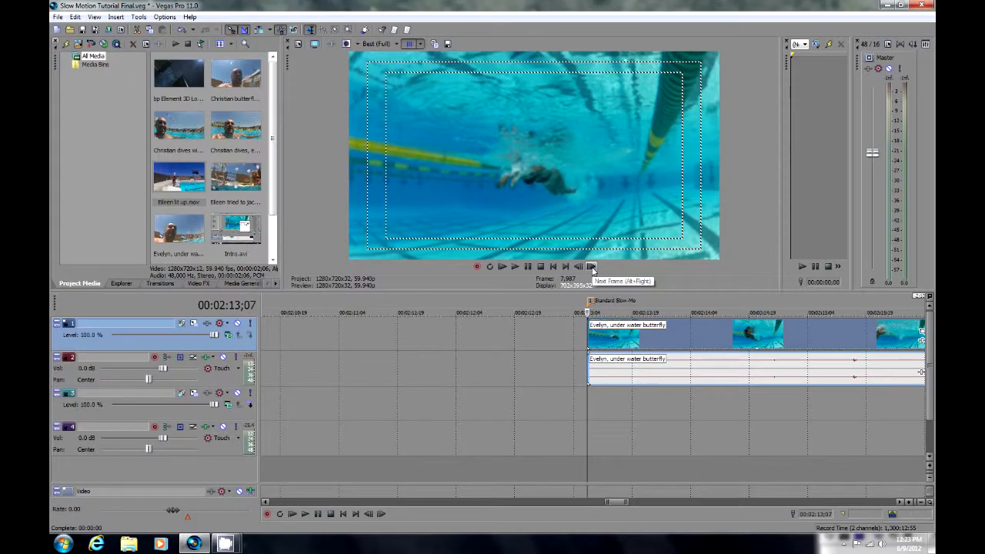
left_click(592, 267)
left_click(592, 267)
left_click(592, 267)
left_click(592, 267)
left_click(592, 267)
left_click(592, 267)
left_click(592, 267)
left_click(592, 267)
left_click(591, 268)
Time-stretch the underwater butterfly clip and its audio by extending the end until playback slows to 25%.
scroll(593, 400, "down", 4)
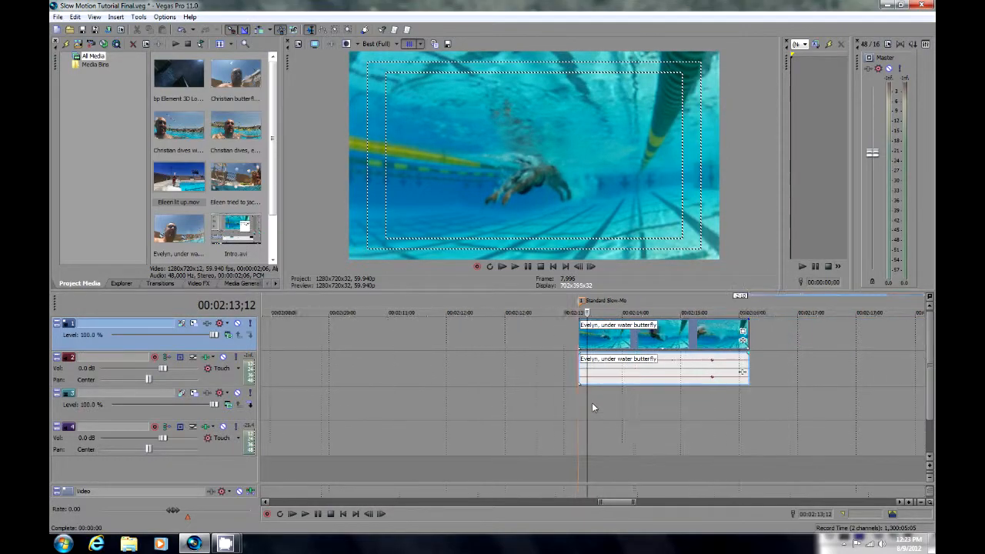
scroll(592, 405, "down", 3)
left_click_drag(609, 503, 647, 504)
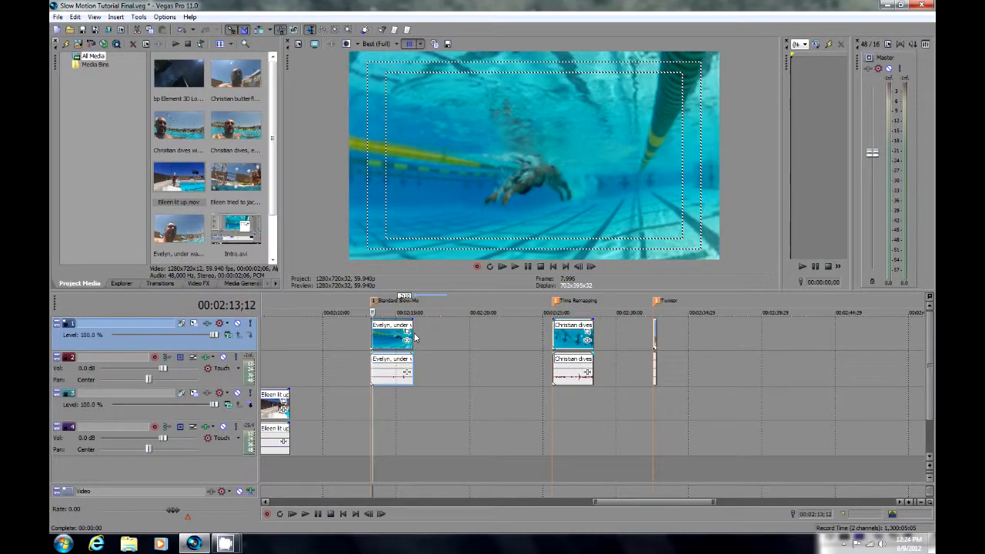
left_click_drag(414, 336, 549, 340)
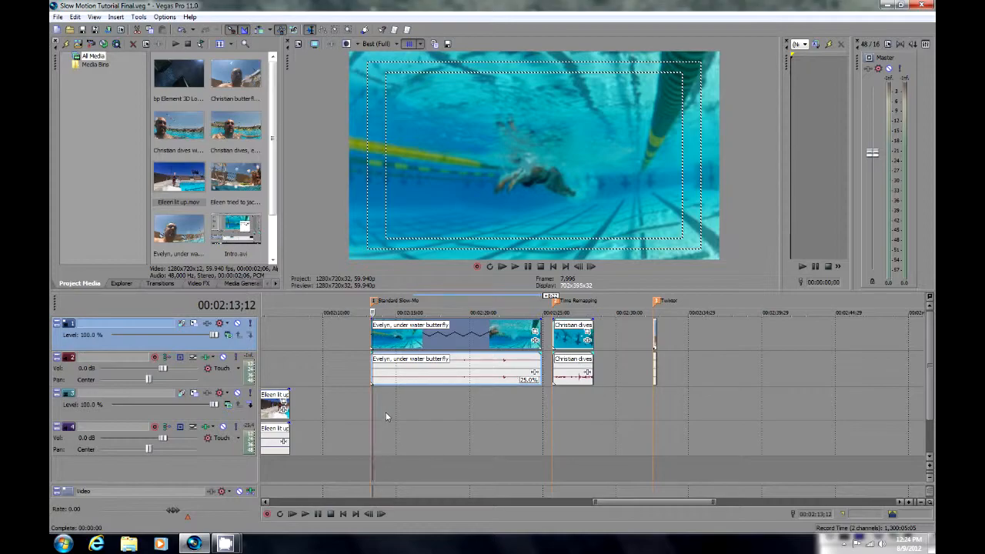
Examine the slowed butterfly clip by moving the playhead through its opening frames and scrubbing towards its end.
scroll(385, 416, "up", 5)
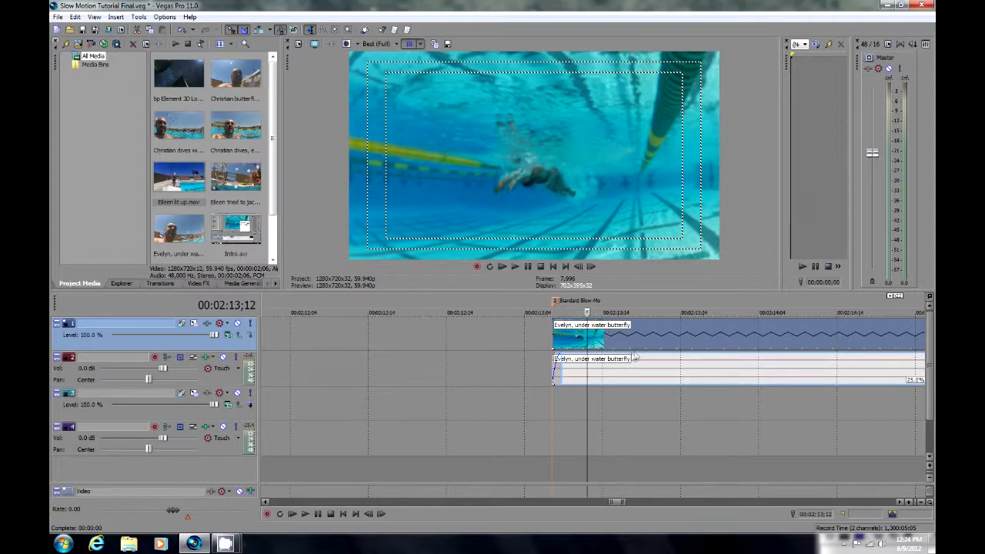
left_click(582, 405)
left_click(563, 403)
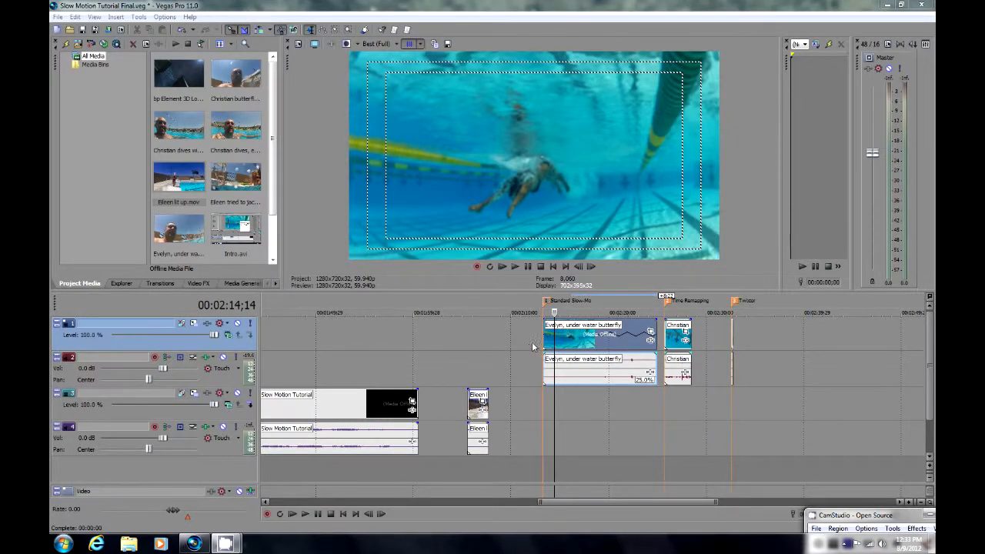
left_click_drag(553, 394, 636, 398)
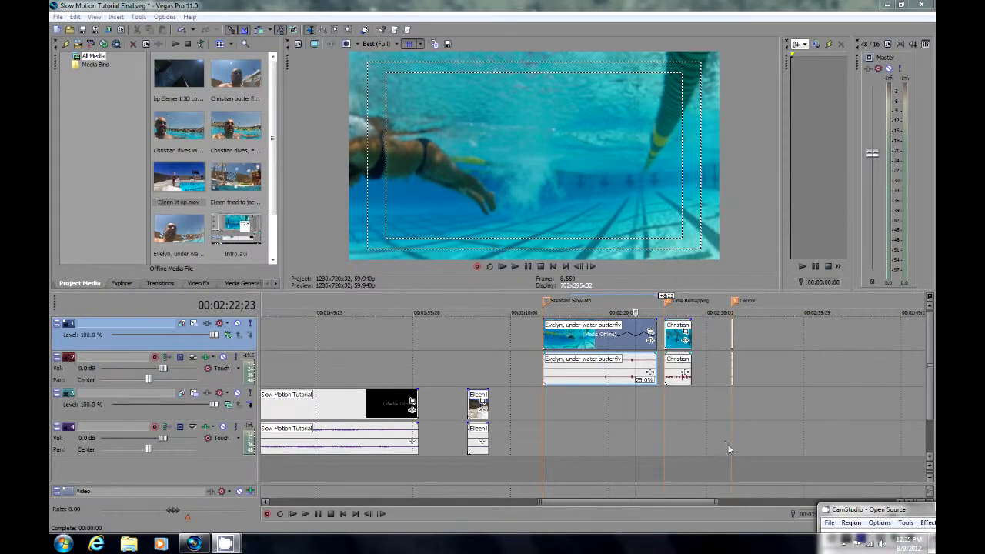
Play the extreme close-up dive clip at its original speed from the Time Remapping marker.
left_click(663, 394)
left_click_drag(604, 502, 644, 505)
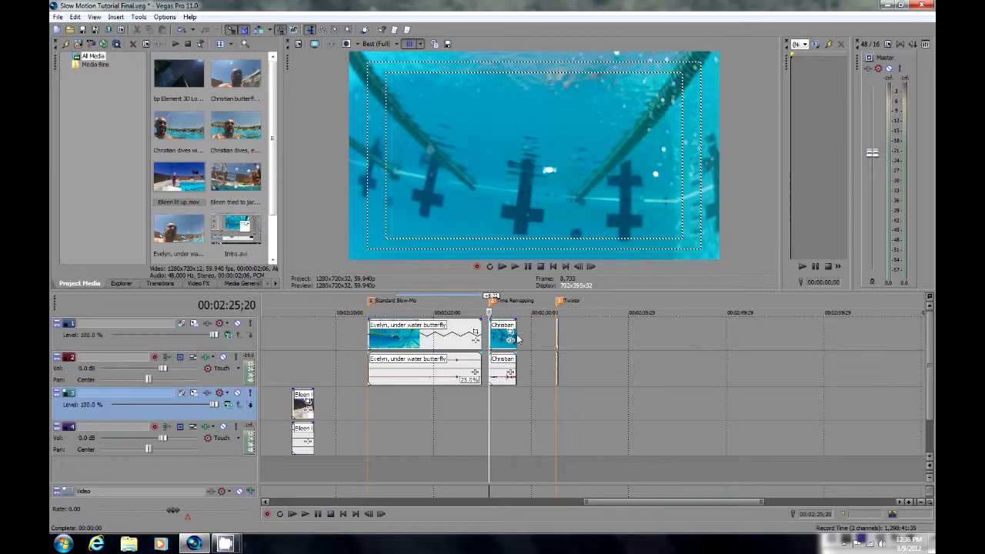
scroll(491, 416, "up", 2)
scroll(491, 417, "up", 4)
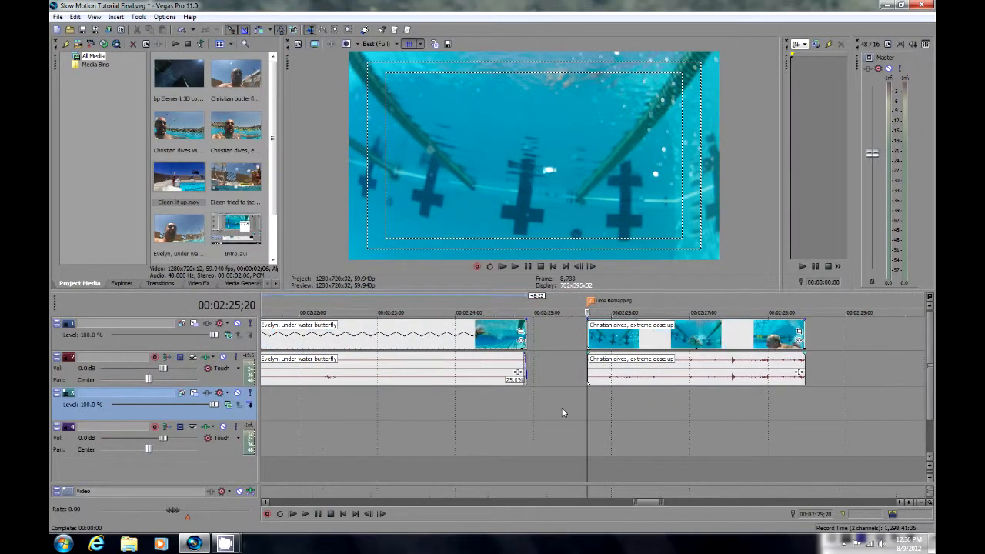
key("space")
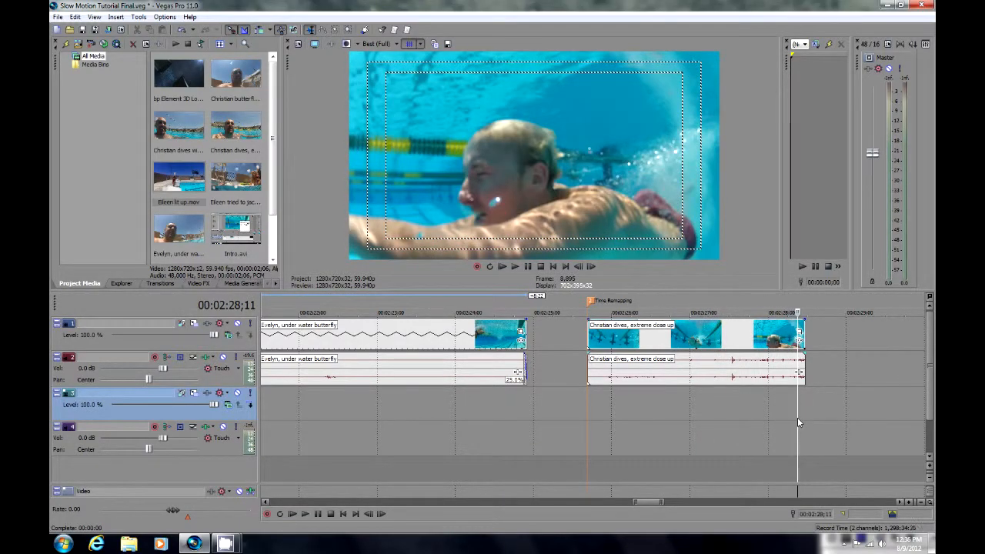
Return the playhead to the start of the close-up dive clip and insert a velocity envelope on its video event.
left_click_drag(786, 420, 586, 413)
right_click(633, 348)
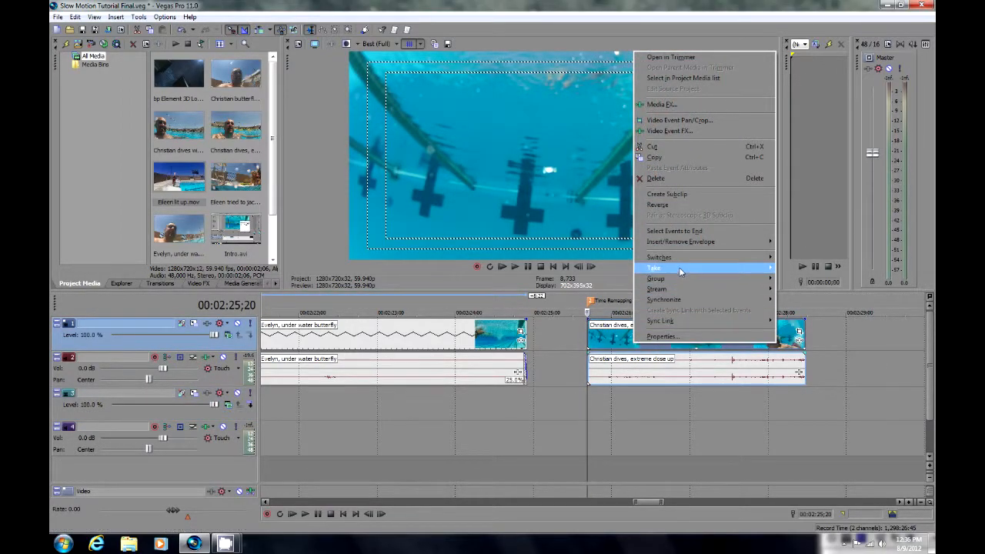
mouse_move(675, 241)
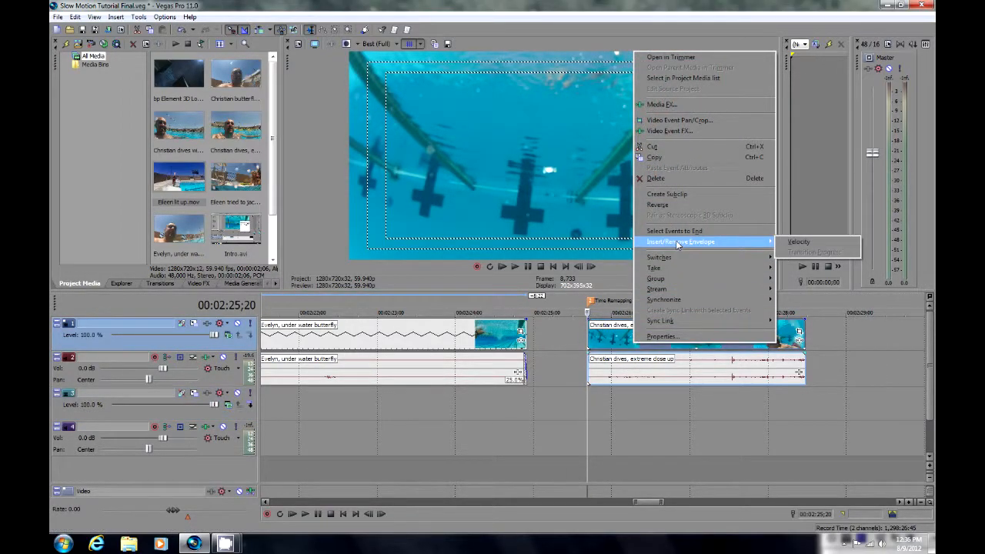
left_click(798, 243)
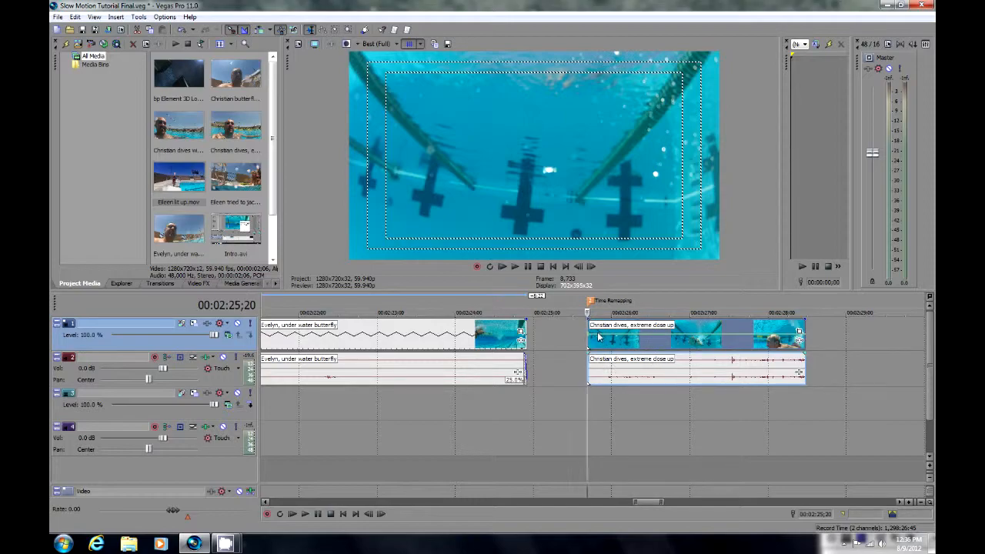
Try the dive clip's velocity at -100% and about 66%, and set its first envelope point back to 100%.
left_click_drag(593, 339, 591, 354)
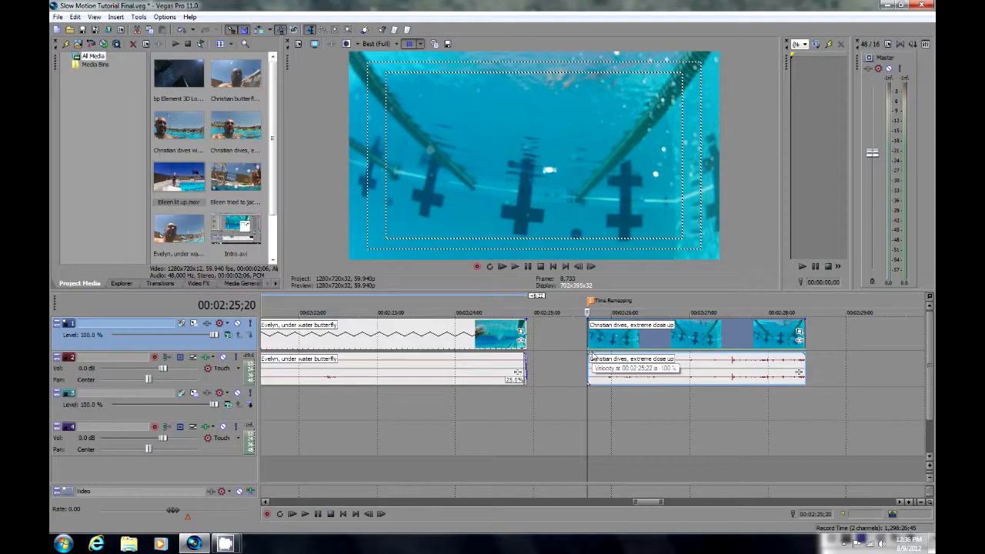
mouse_move(591, 355)
left_mouse_down()
mouse_move(597, 312)
mouse_move(593, 337)
left_mouse_up()
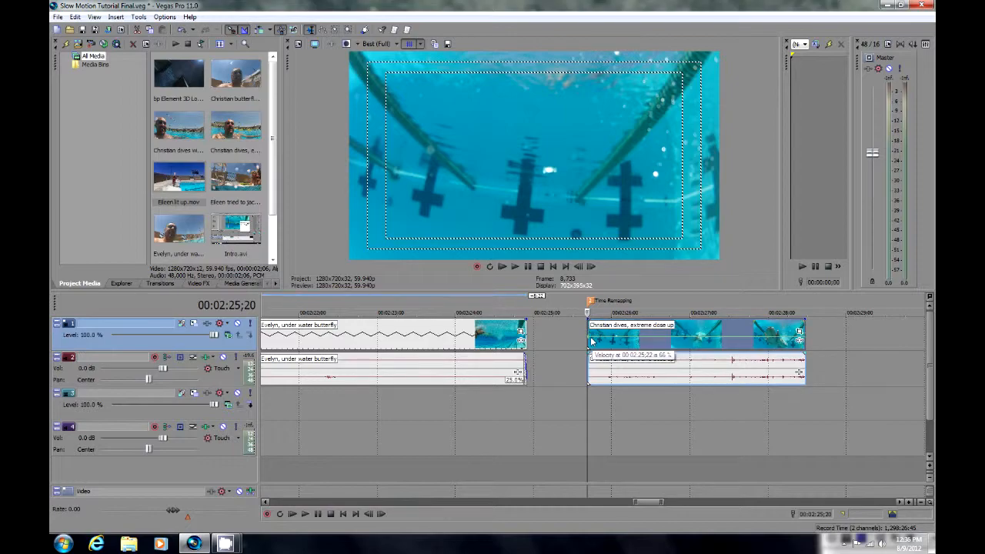
right_click(592, 339)
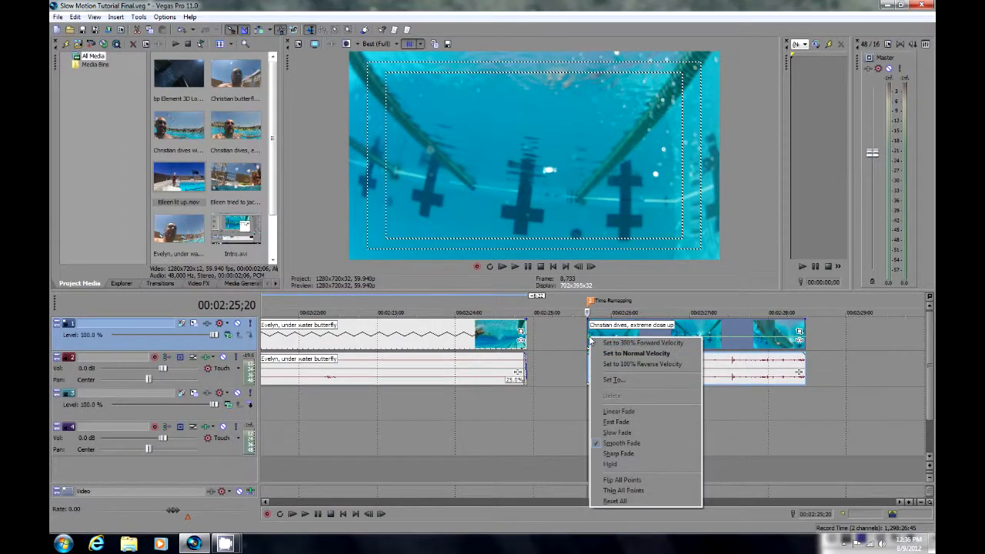
left_click(617, 379)
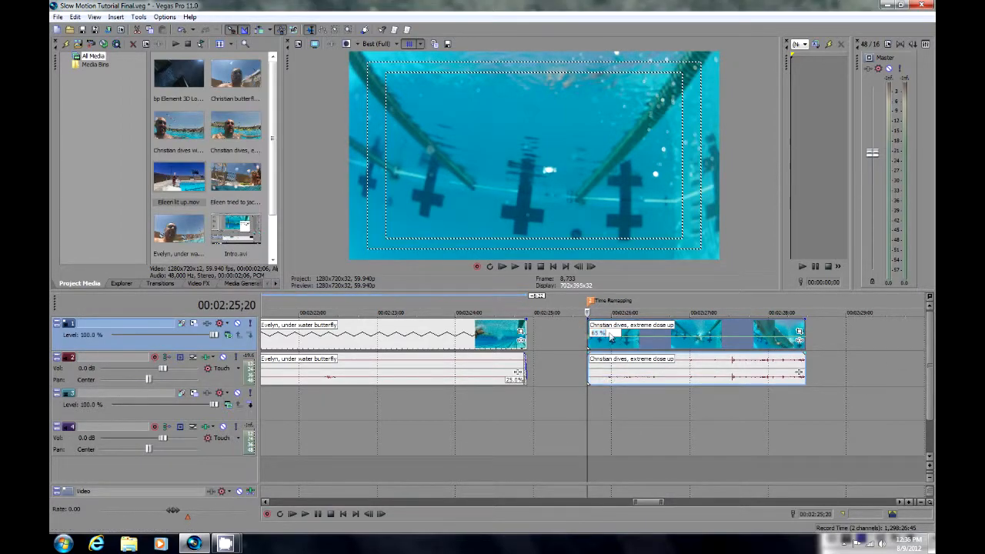
type("100")
key("Return")
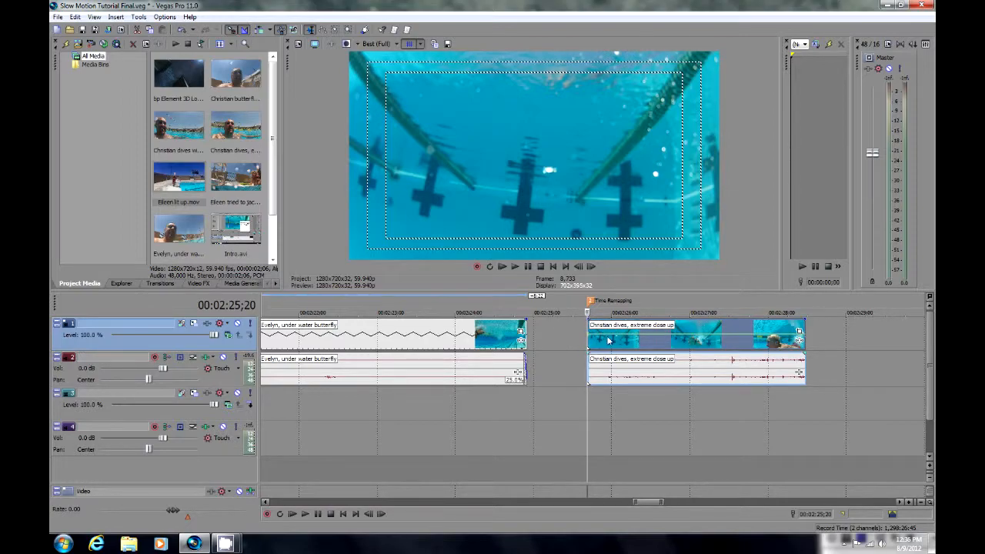
Add a velocity point at about 00:02:26;10 on the dive clip and lower the speed from there to about 31%.
left_click(594, 405)
left_click_drag(595, 405, 625, 420)
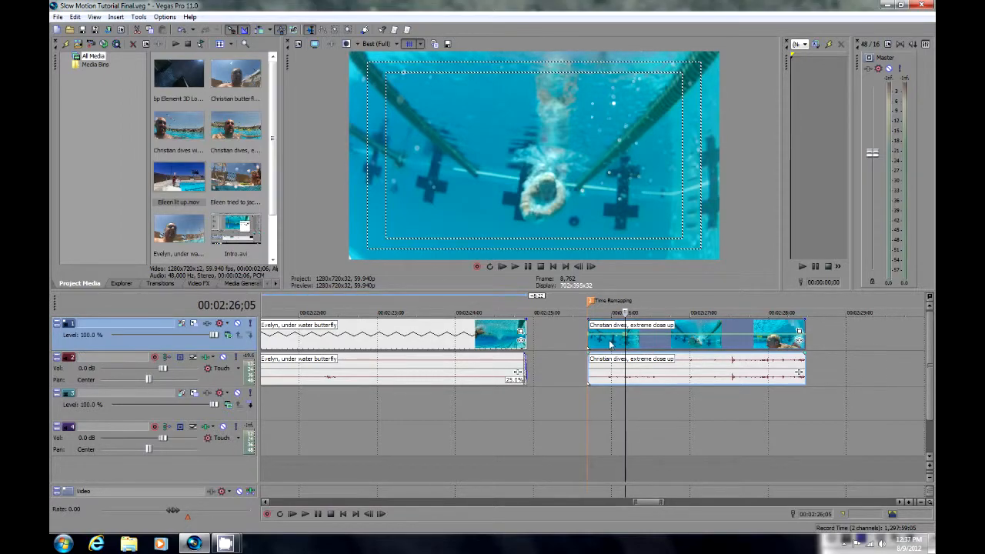
left_click_drag(627, 403, 637, 422)
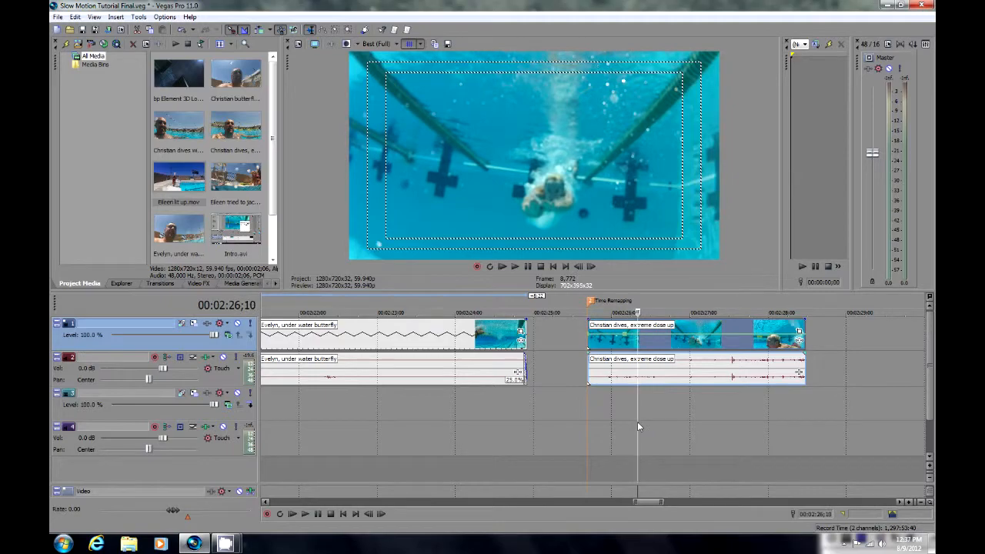
left_click(638, 336)
left_click_drag(638, 336, 638, 343)
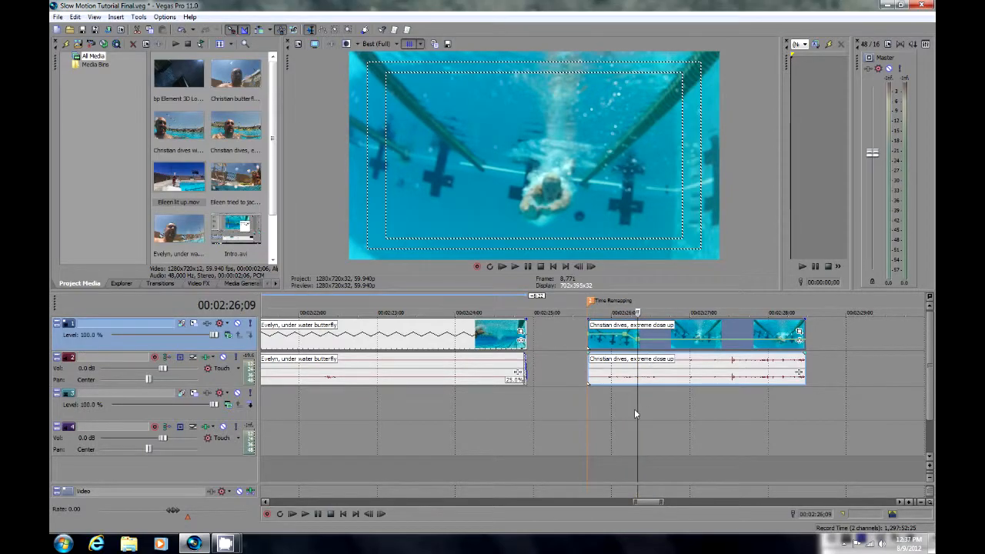
Play the dive clip from its start to preview the slowdown in the velocity envelope.
mouse_move(636, 403)
left_mouse_down()
mouse_move(590, 392)
mouse_move(645, 415)
mouse_move(587, 408)
left_mouse_up()
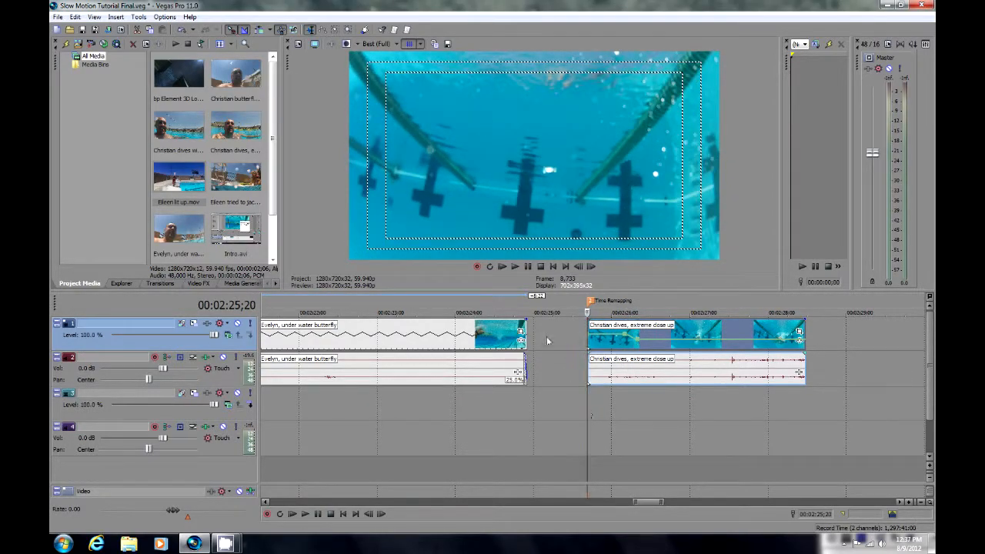
left_click(516, 267)
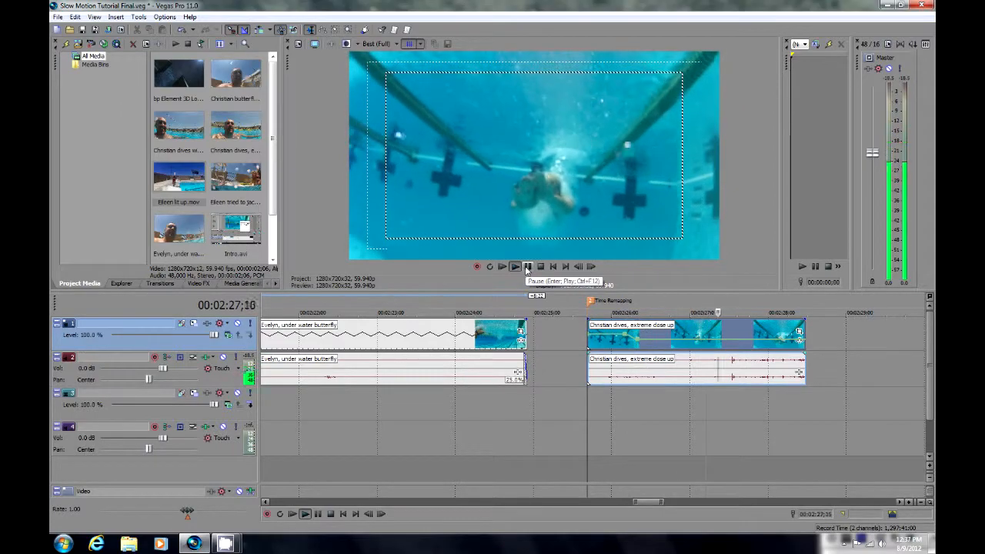
left_click(527, 267)
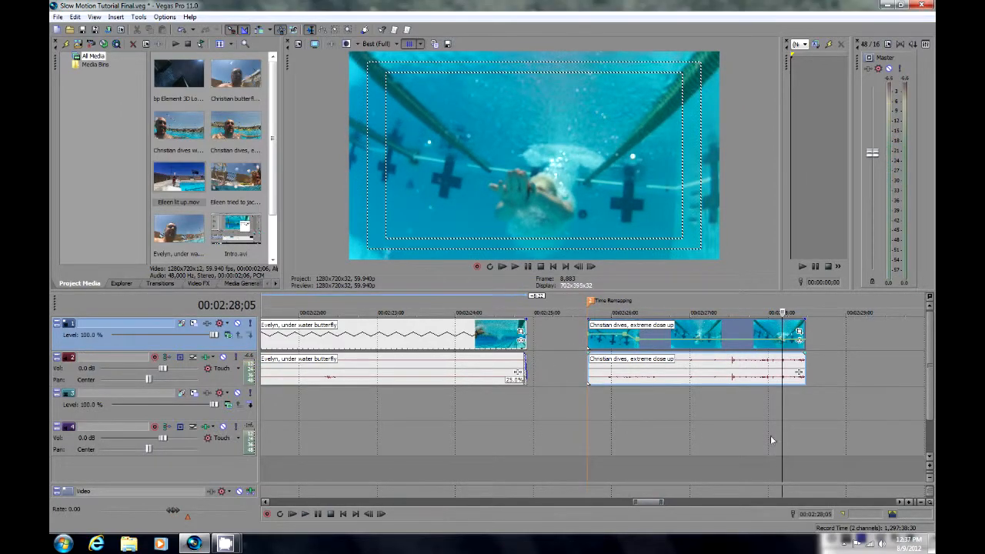
Add two velocity points up to 00:02:27;11 on the dive clip and raise the second one back to normal speed.
left_click_drag(783, 414, 707, 398)
double_click(707, 340)
double_click(719, 341)
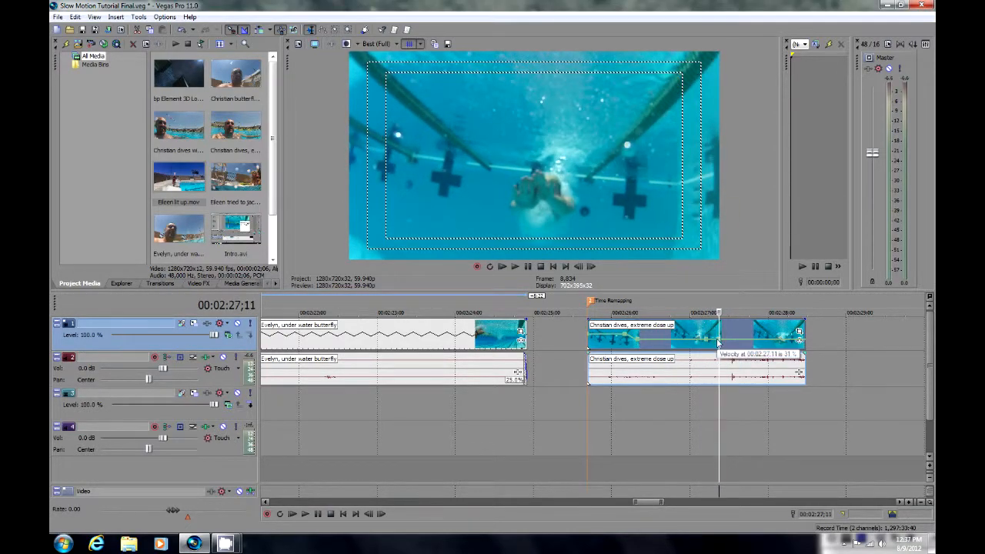
right_click(719, 341)
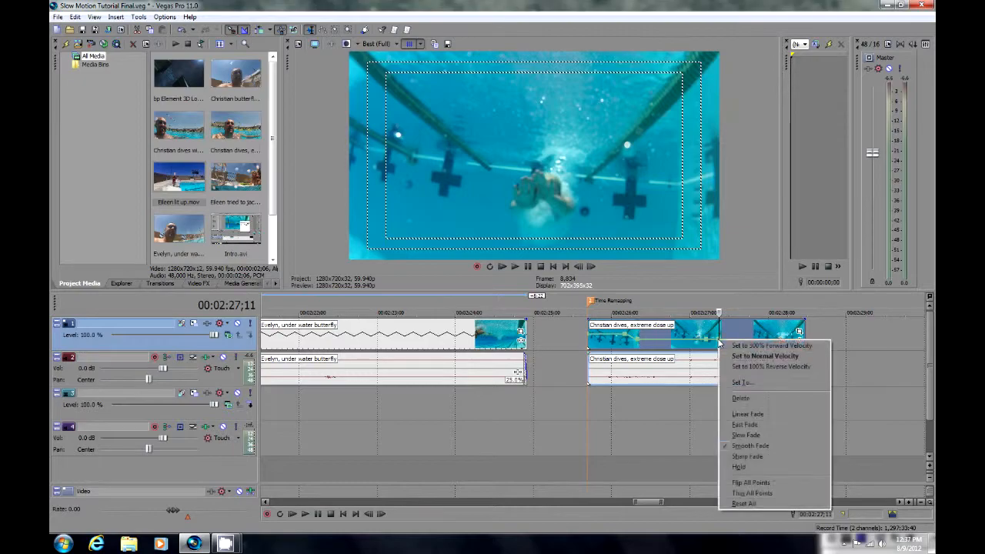
left_click(741, 380)
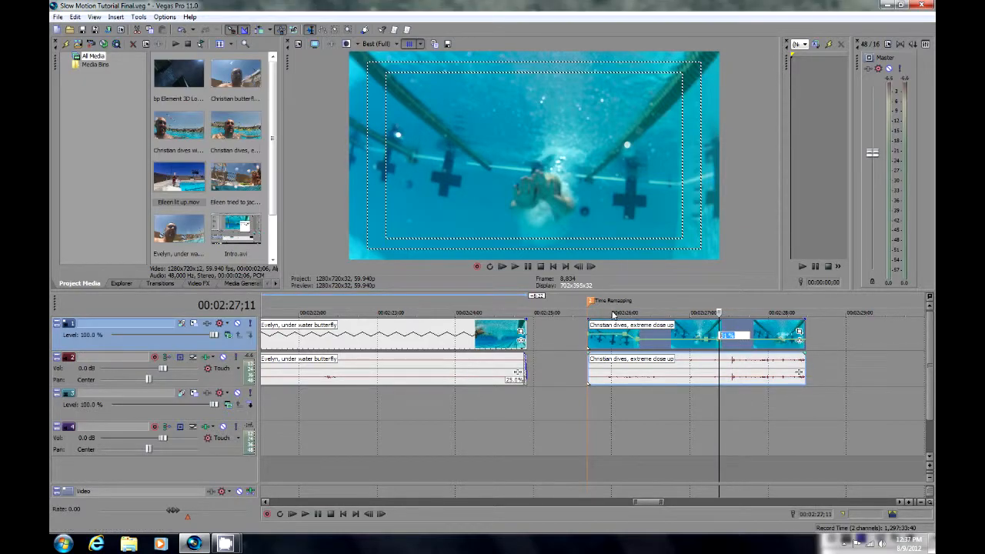
key("Return")
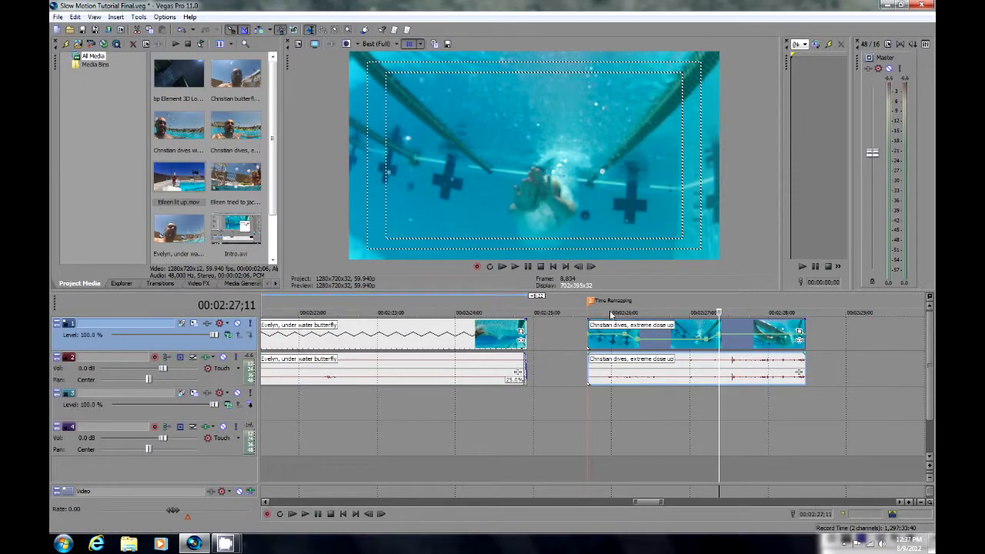
Play the dive clip from the Time Remapping marker to preview the slowdown and the return to normal speed.
left_click(587, 397)
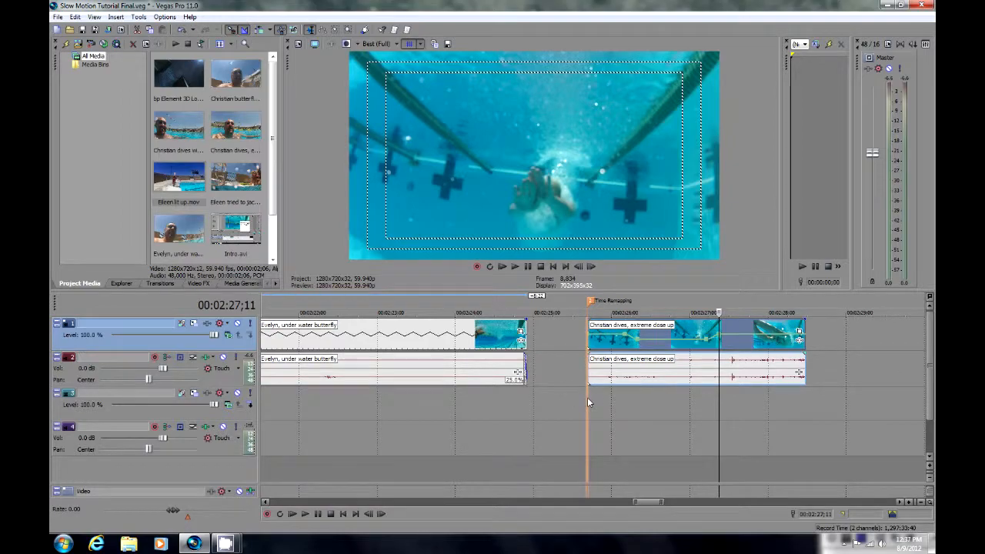
left_click(515, 266)
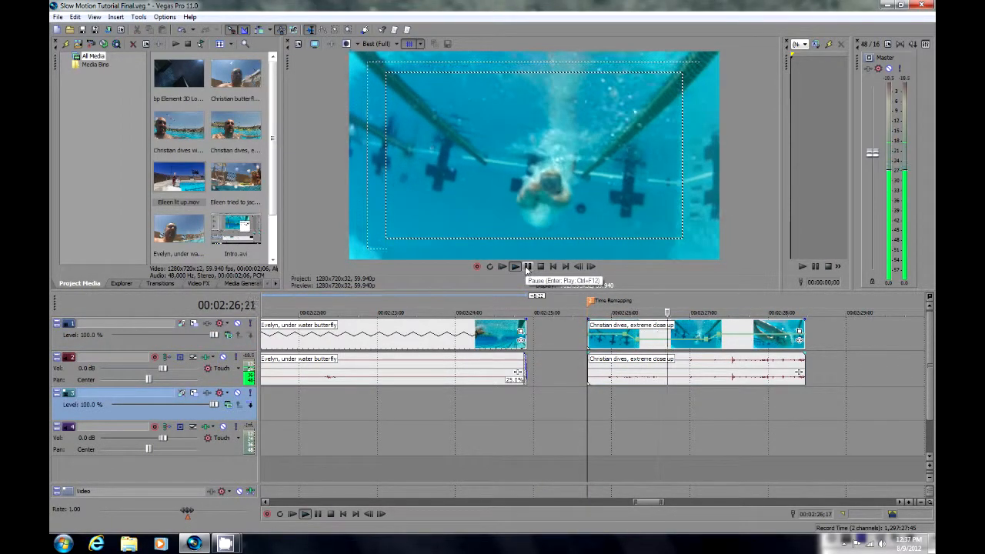
left_click(527, 267)
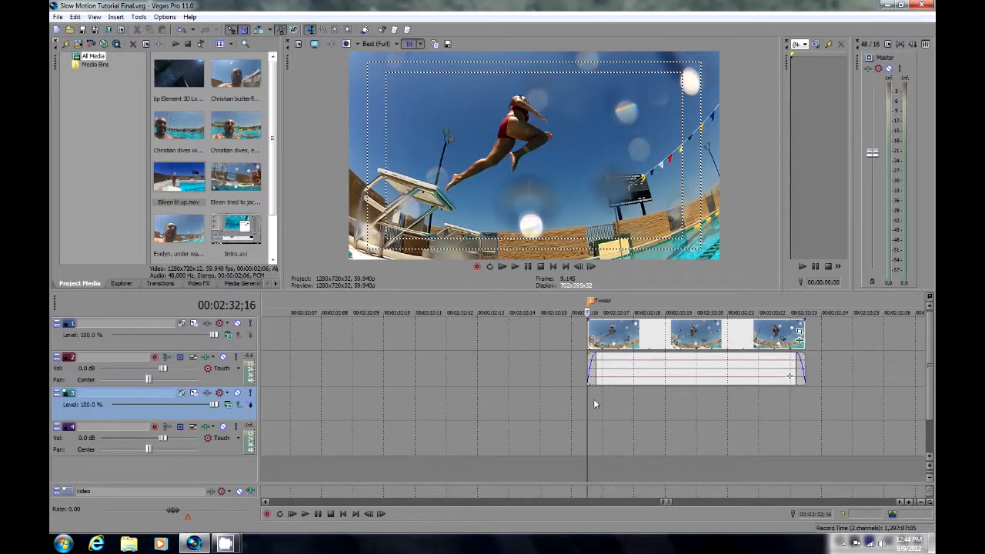
Examine the short jump clip at the Twixtor marker frame by frame, and return the playhead to its start.
left_click(601, 400)
left_click(609, 398)
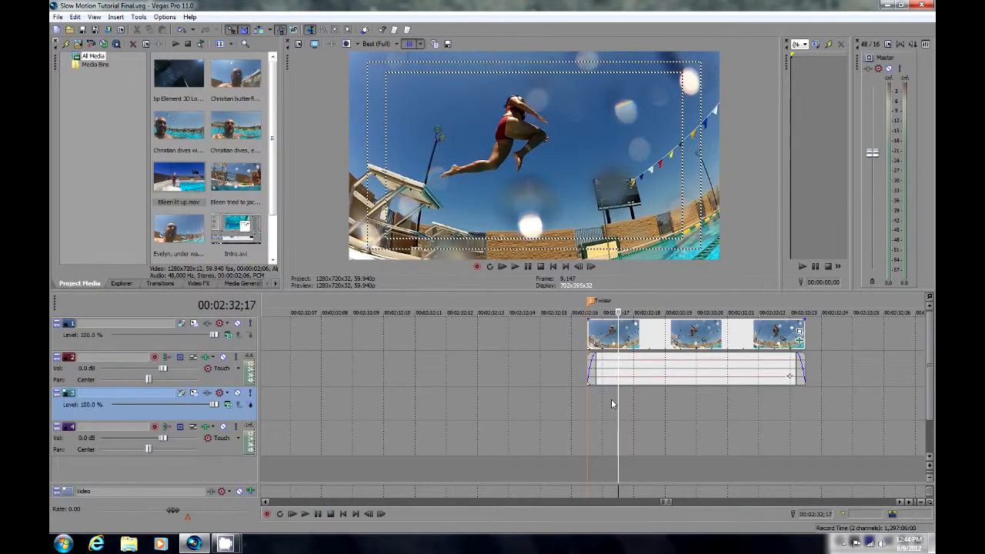
left_click(630, 401)
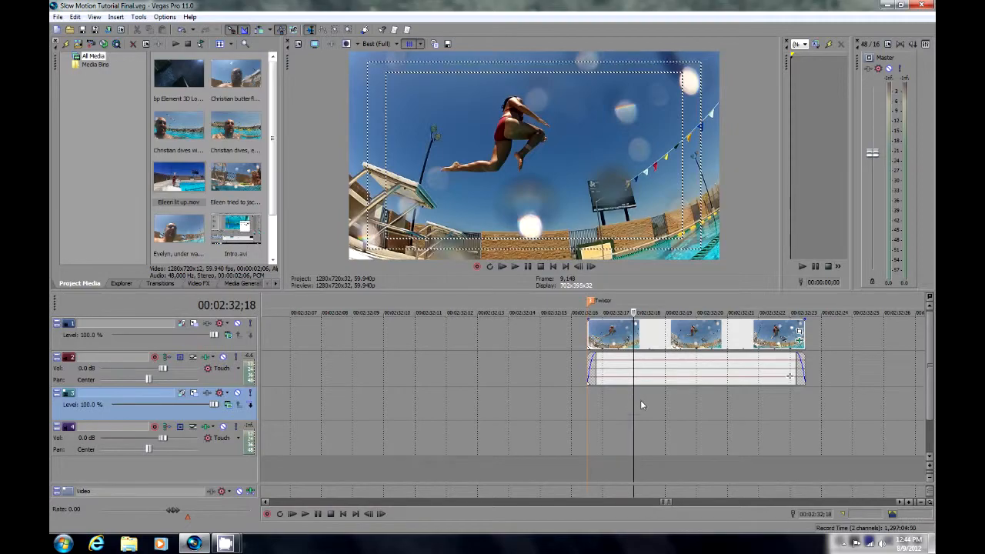
left_click(645, 400)
left_click(658, 400)
left_click(681, 400)
left_click(698, 400)
left_click(711, 402)
left_click(729, 398)
left_click(744, 398)
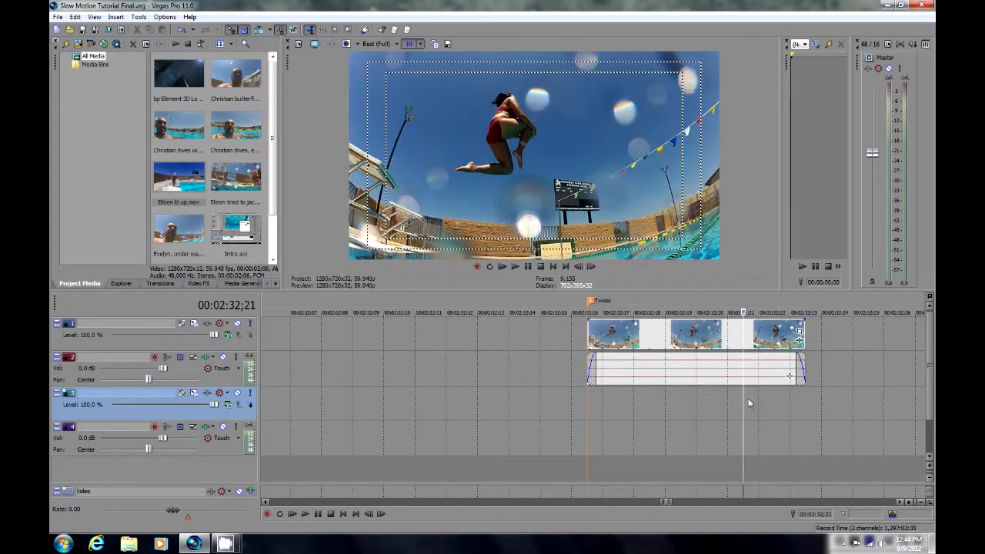
left_click(759, 398)
left_click(775, 396)
left_click_drag(781, 396, 585, 410)
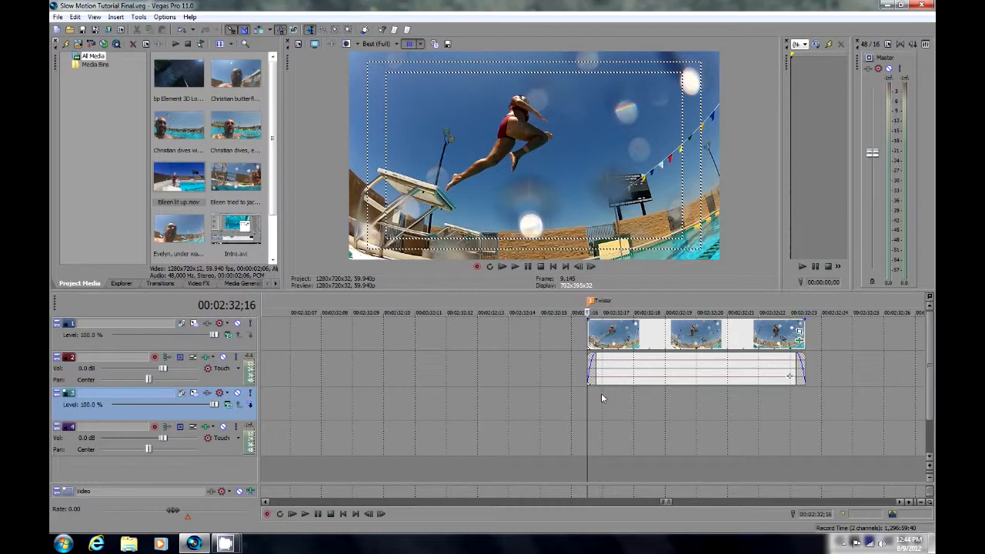
Find Twixtor among the video effects and apply it to the short jump clip at the Twixtor marker.
left_click(198, 283)
left_click_drag(183, 93, 193, 235)
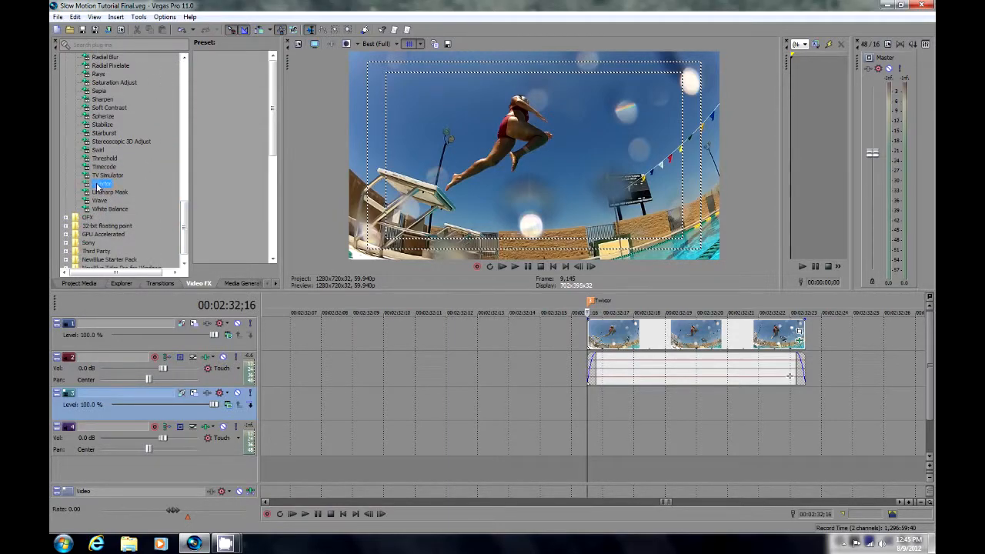
left_click_drag(97, 188, 766, 388)
left_click_drag(695, 341, 695, 341)
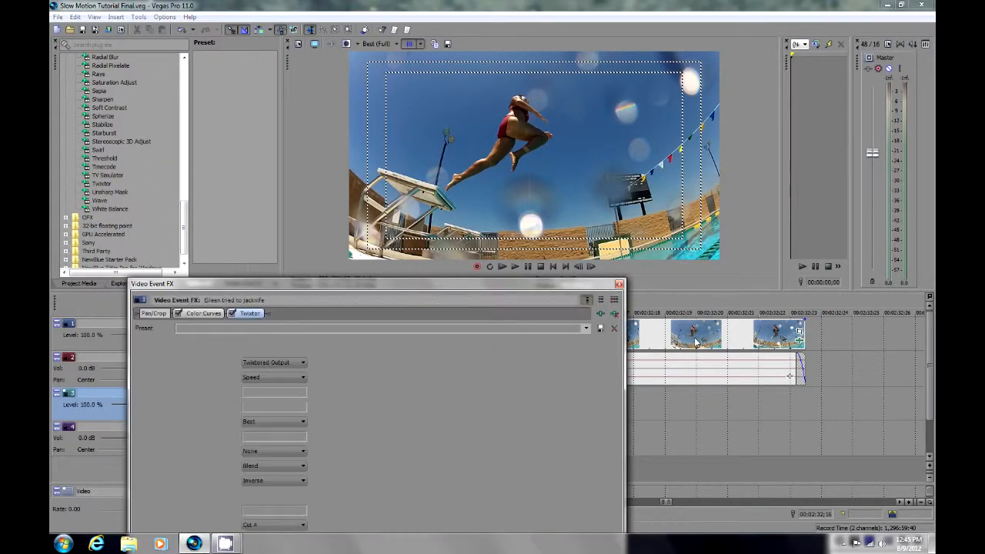
Set the Twixtor speed to 3% for the jump clip and close the effect settings.
left_click_drag(297, 285, 251, 100)
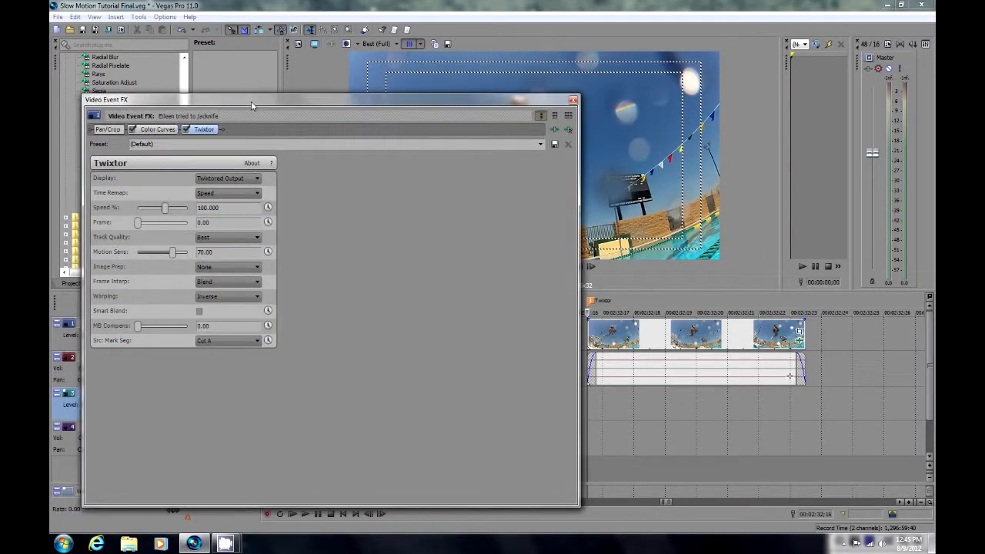
left_click_drag(398, 101, 422, 137)
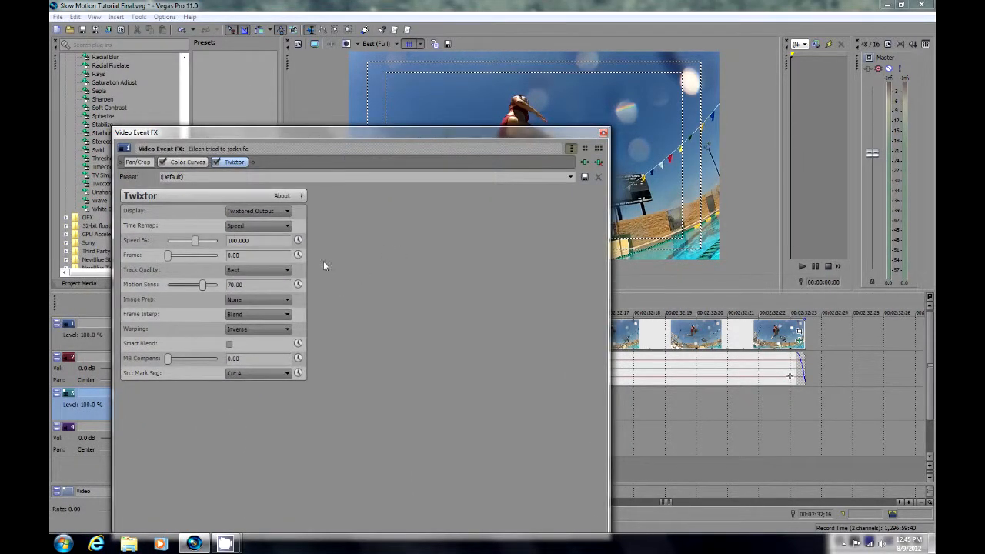
mouse_move(486, 141)
left_mouse_down()
mouse_move(532, 243)
mouse_move(472, 138)
left_mouse_up()
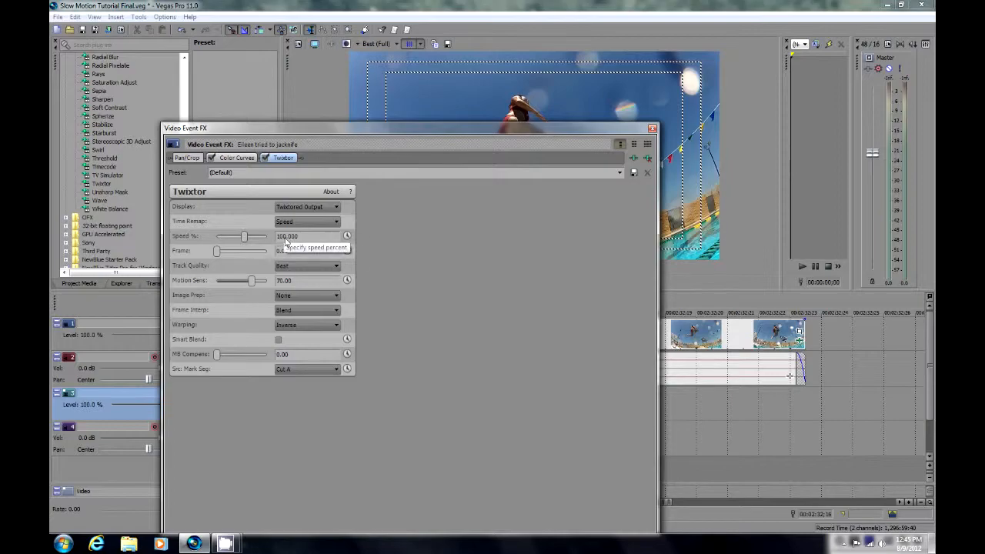
left_click_drag(285, 243, 258, 241)
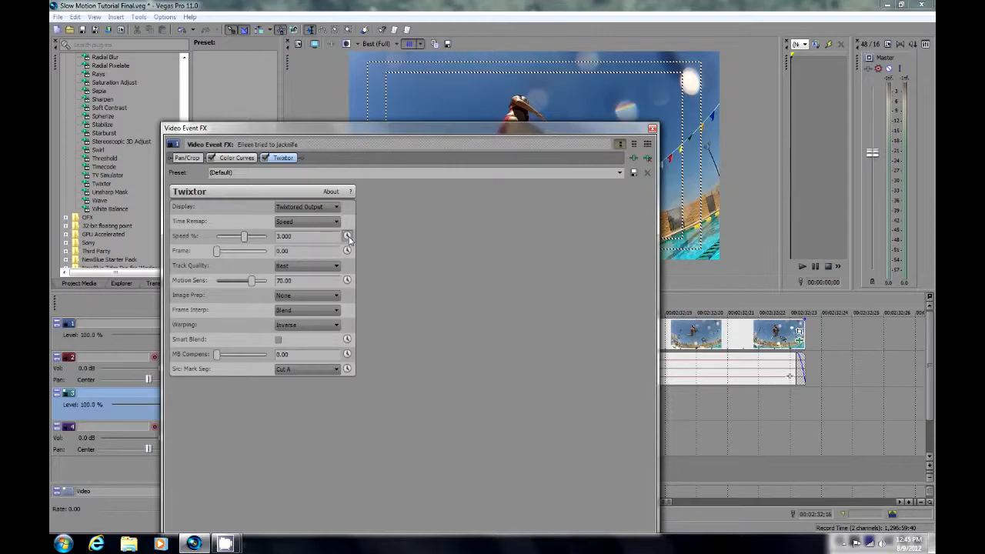
left_click_drag(356, 128, 302, 129)
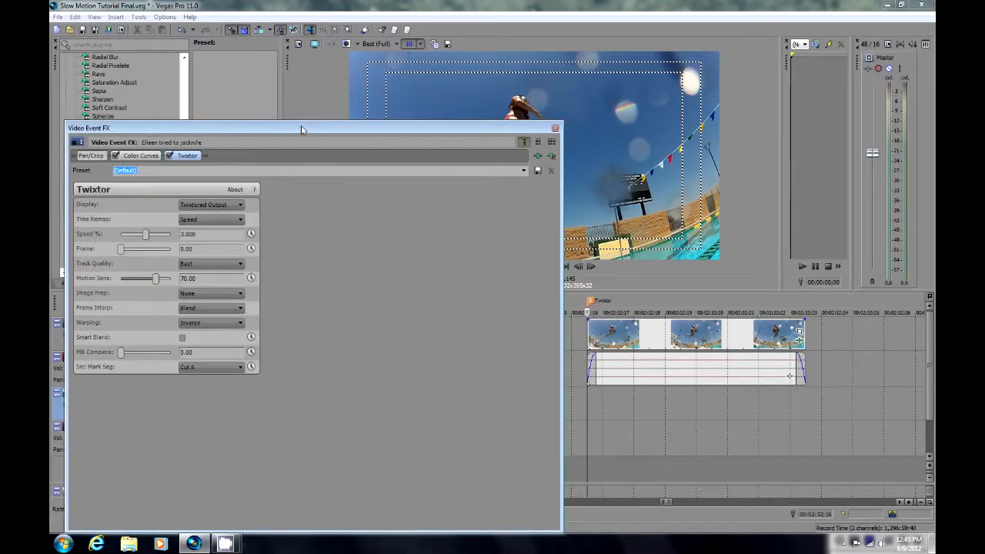
left_click(555, 129)
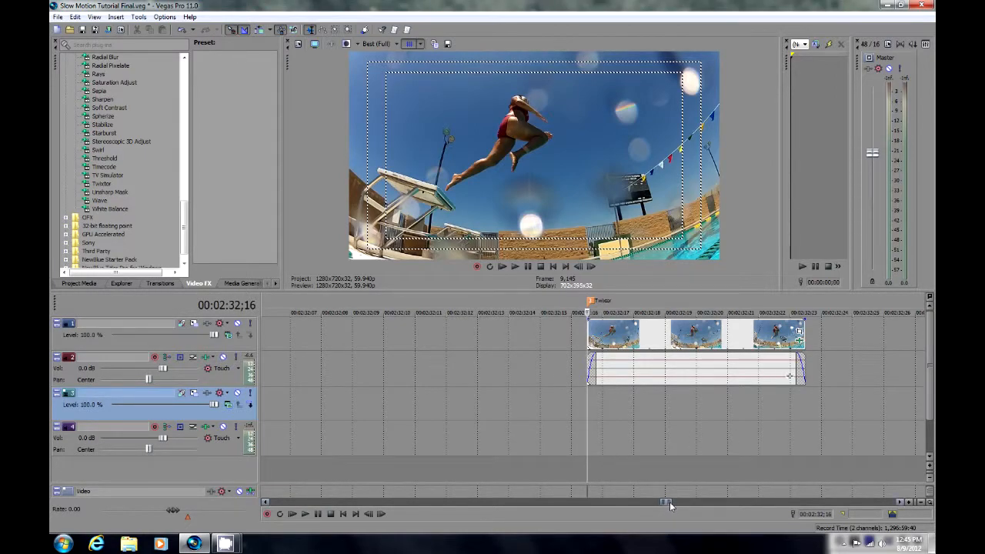
Extend the end of the jump clip to 00:02:35;13, scrubbing through the slowed footage to check the jump.
left_click_drag(670, 502, 671, 502)
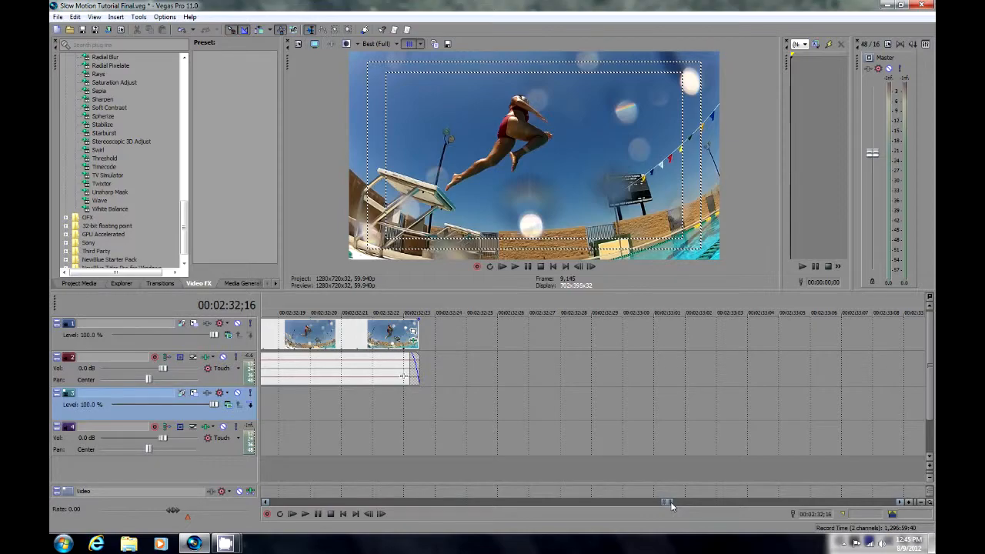
left_click_drag(663, 504, 672, 503)
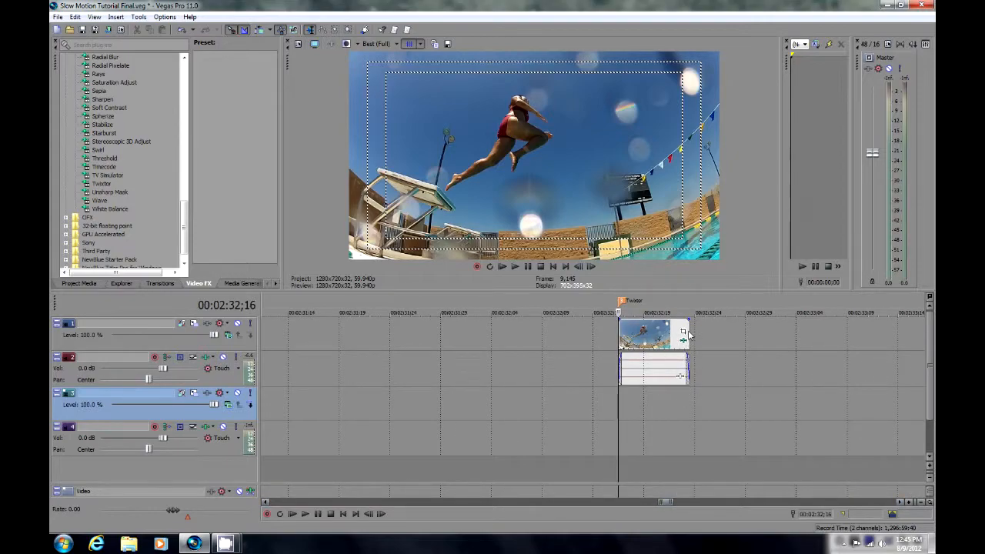
left_click_drag(690, 332, 920, 340)
left_click_drag(589, 402, 876, 405)
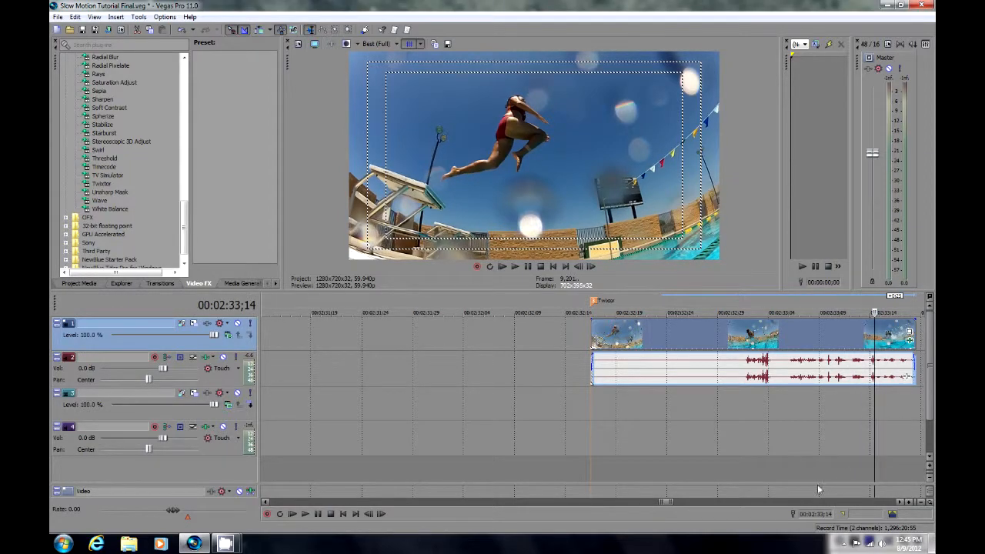
left_click_drag(671, 504, 680, 503)
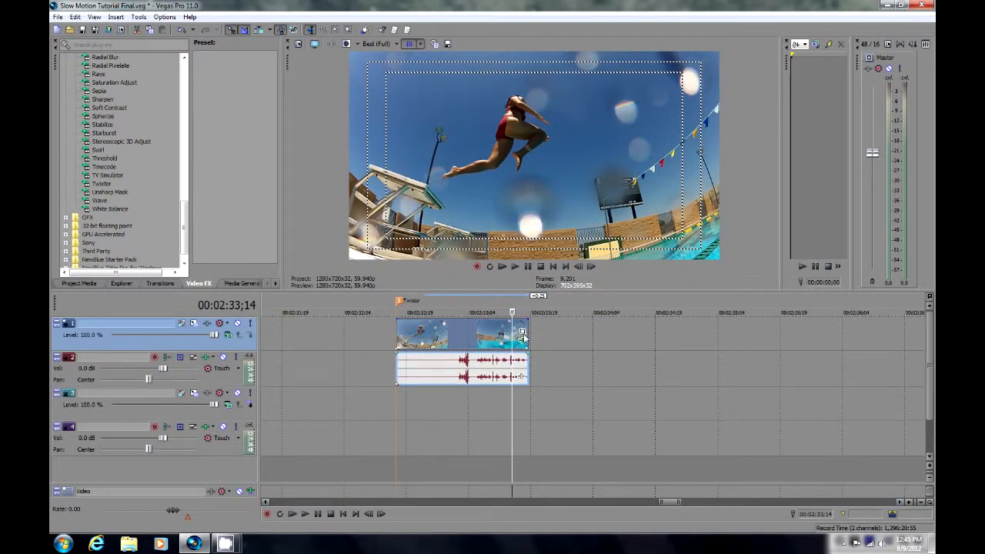
left_click_drag(529, 337, 693, 344)
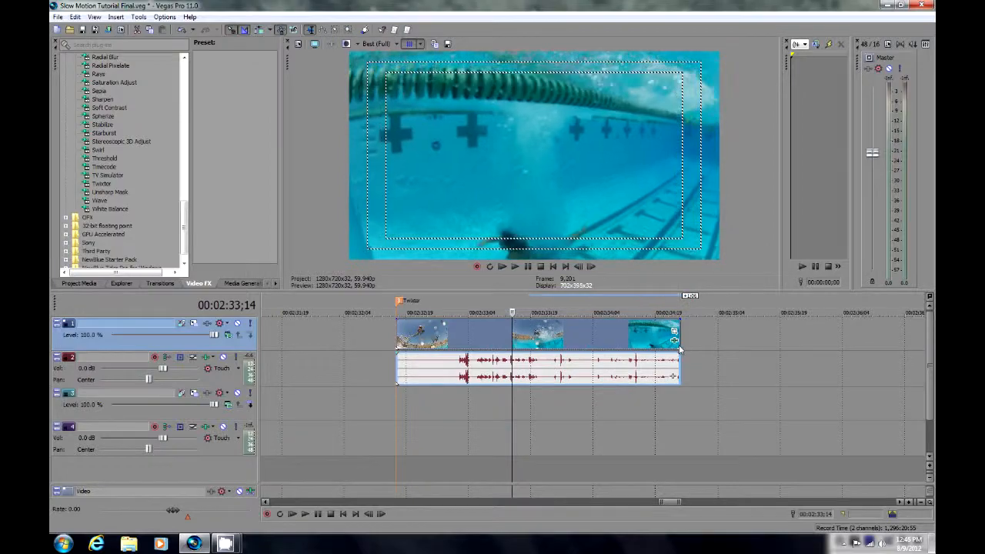
left_click_drag(514, 400, 665, 401)
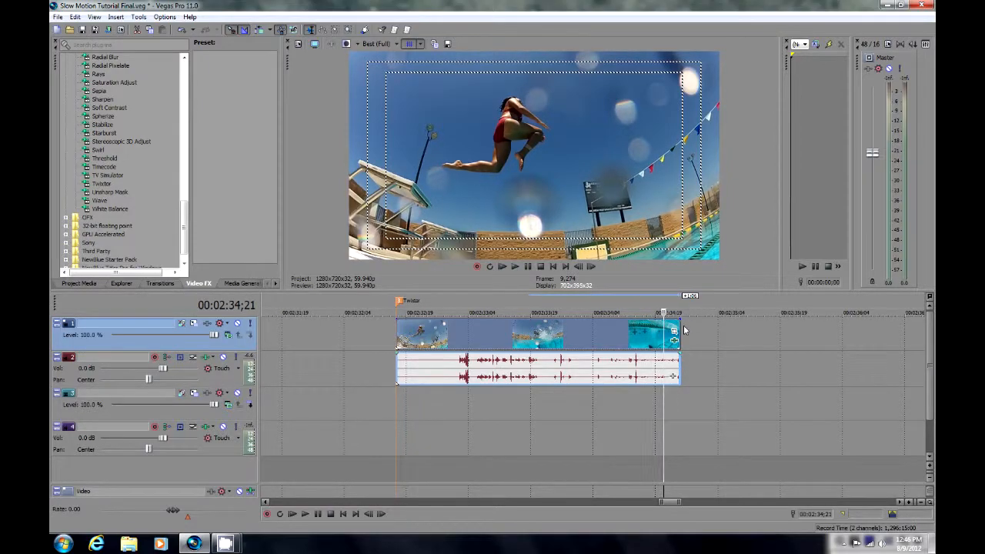
left_click_drag(680, 343, 756, 346)
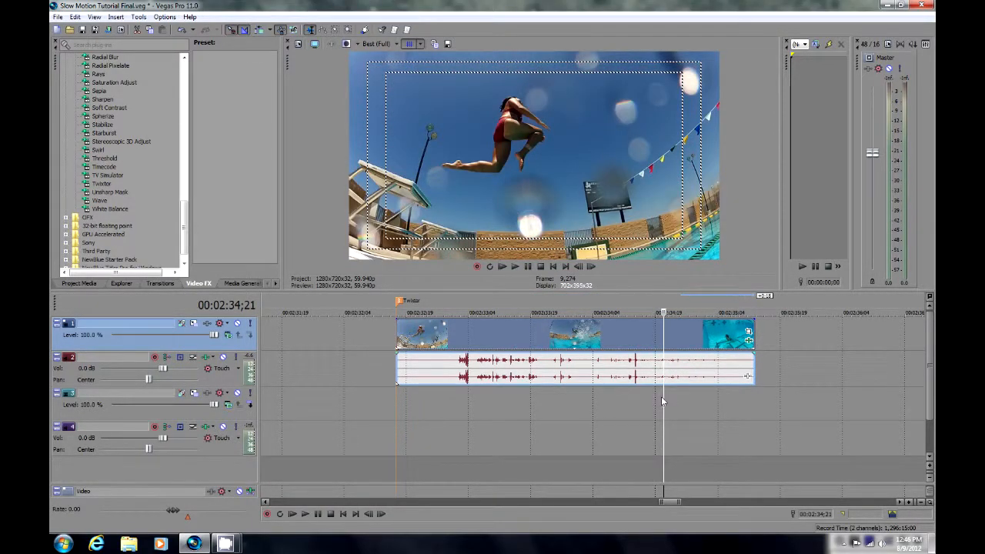
left_click_drag(664, 400, 683, 413)
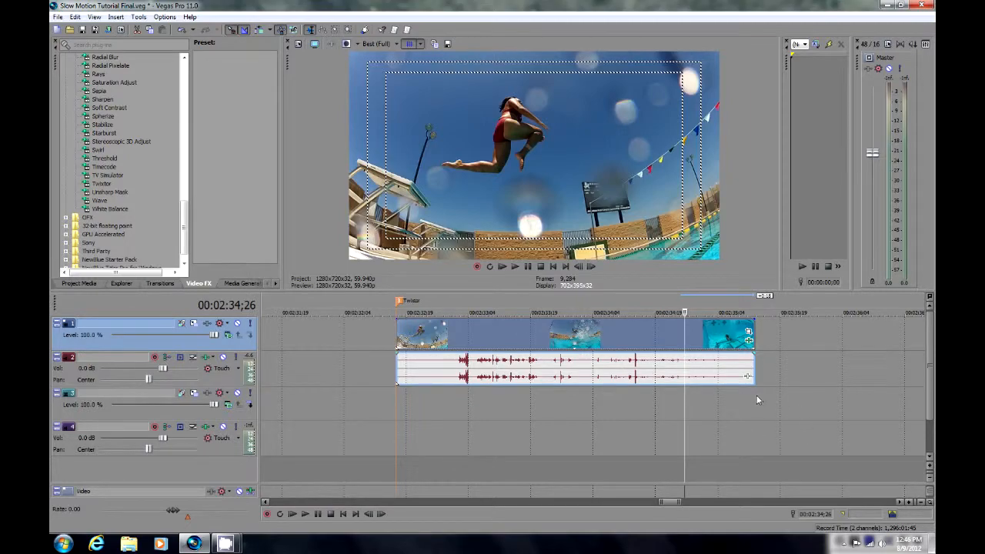
Select the time range spanning the whole extended jump clip, from 00:02:32;16 to 00:02:35;13, and bring up the rendering and preview commands.
left_click_drag(754, 397, 396, 420)
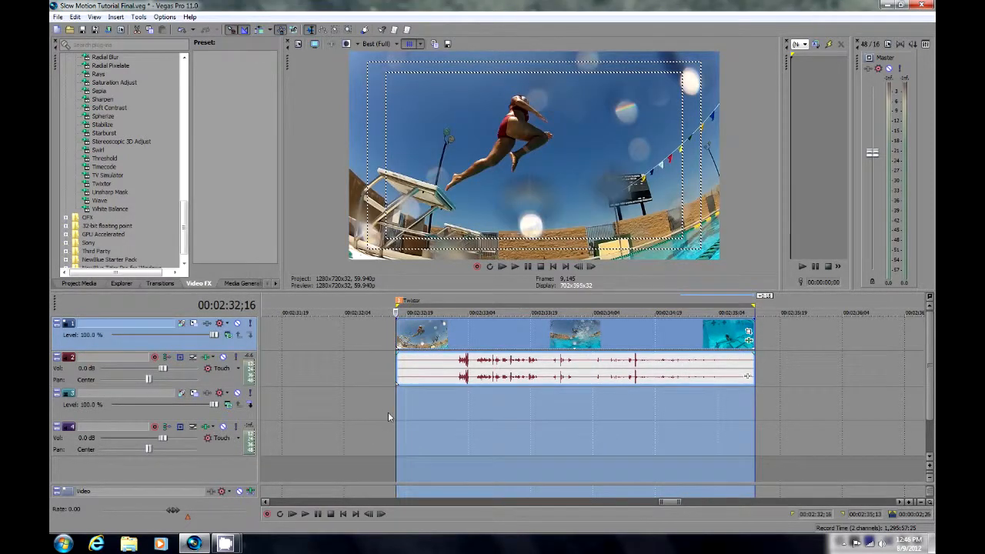
left_click(137, 17)
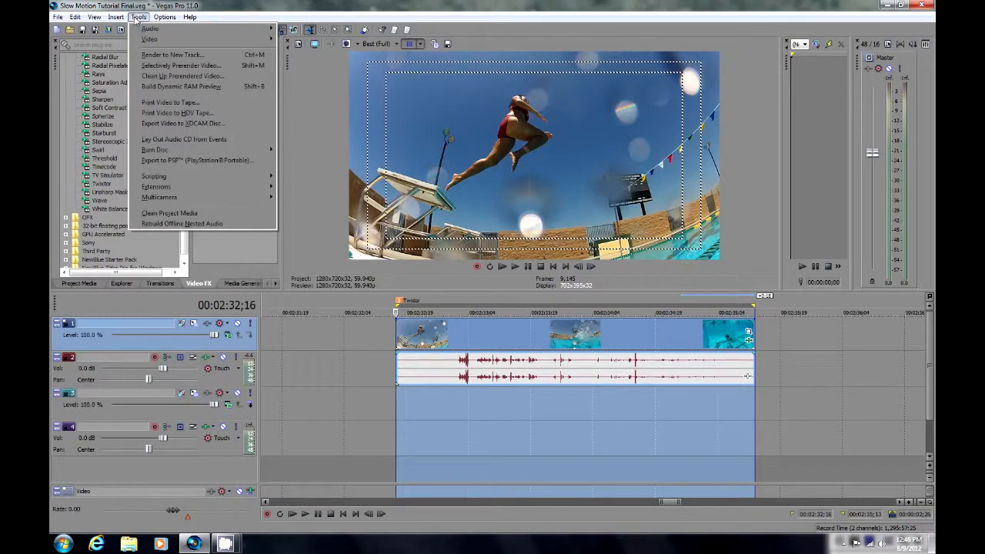